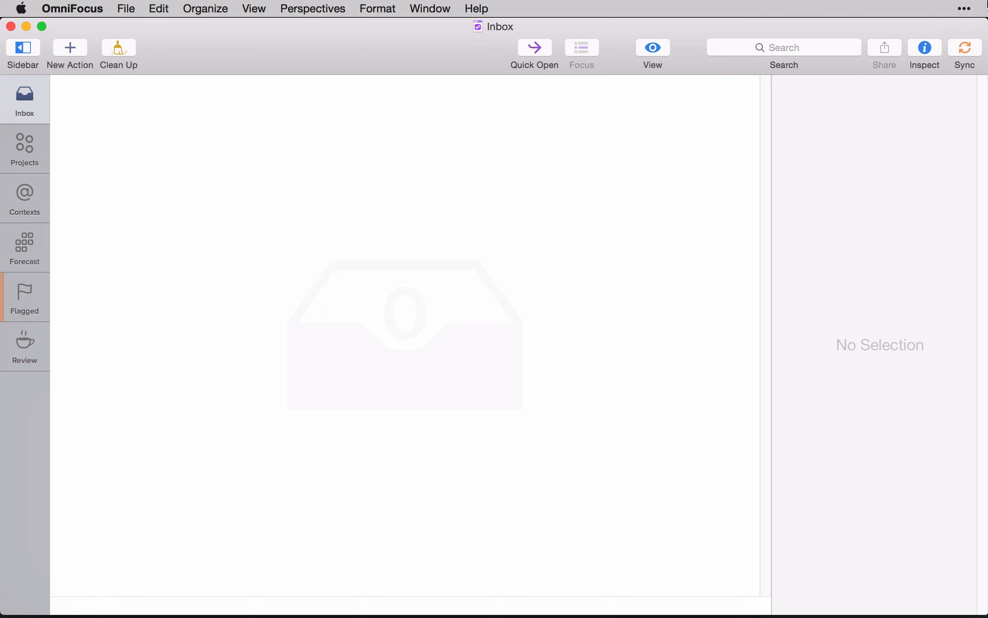
Step: View the Projects perspective and the Contexts perspective to see how actions are organized in each
left_click(13, 145)
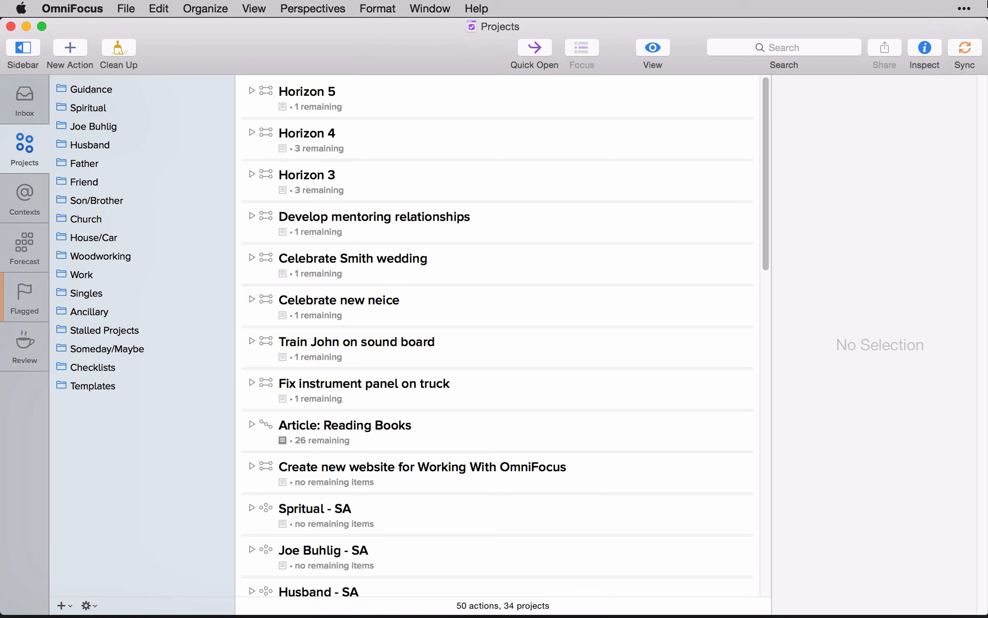
left_click(41, 192)
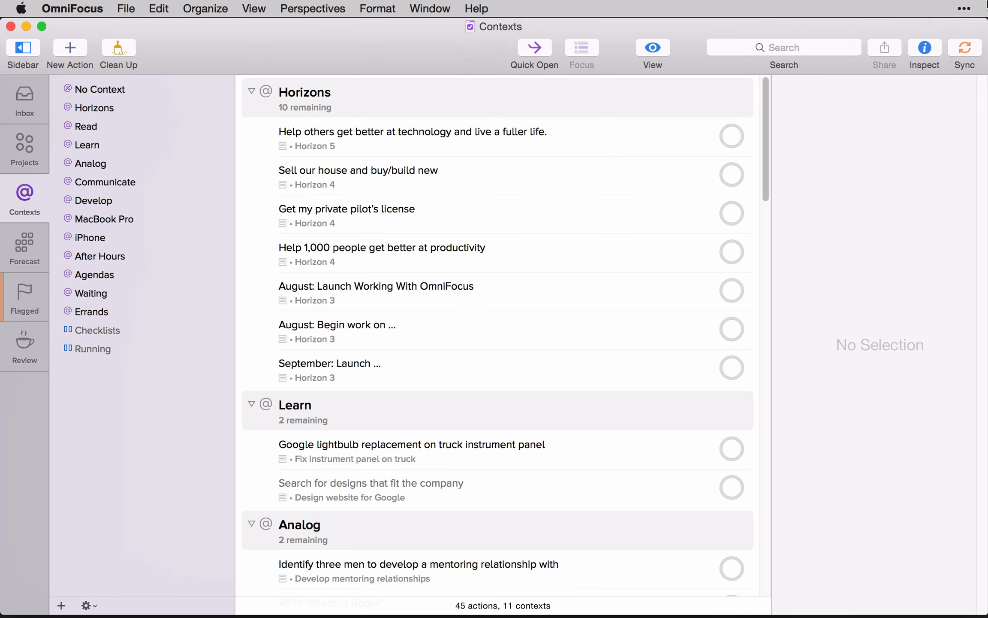
Step: Turn on the display of deferred items in the Forecast perspective's view settings
left_click(21, 256)
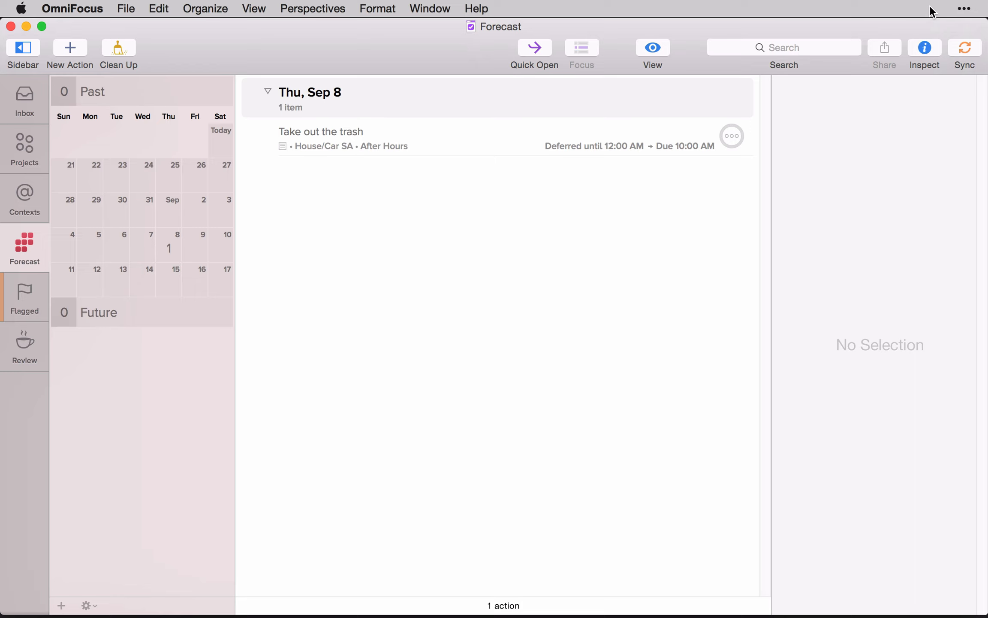
left_click(666, 49)
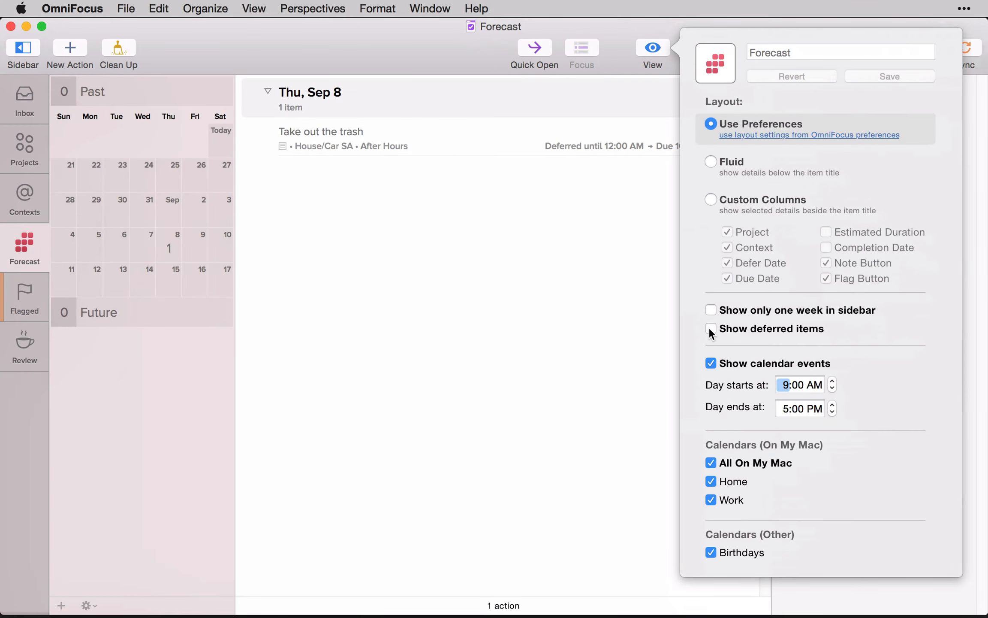
left_click(710, 330)
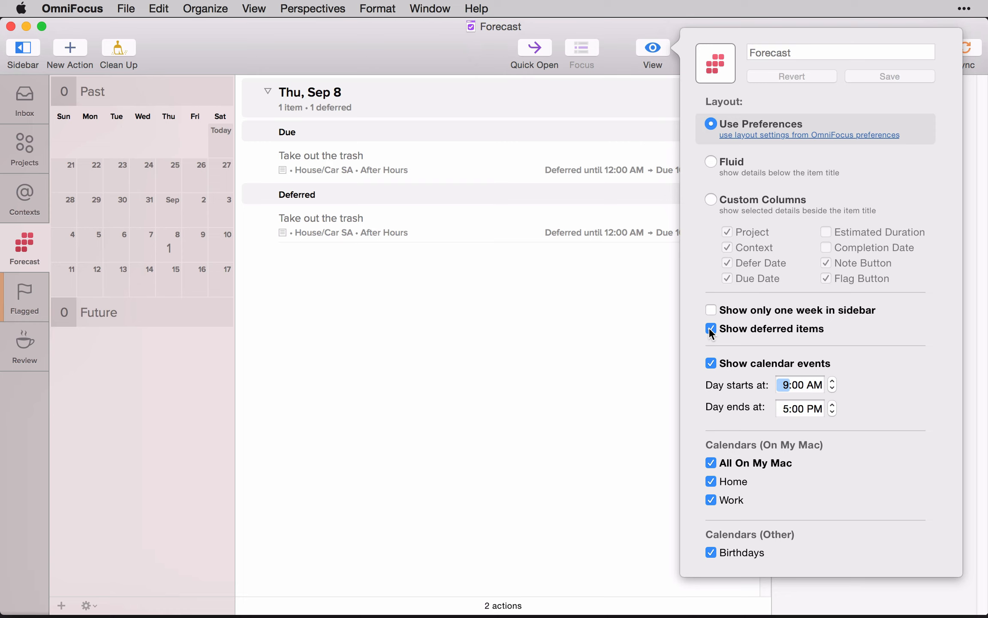
left_click(553, 335)
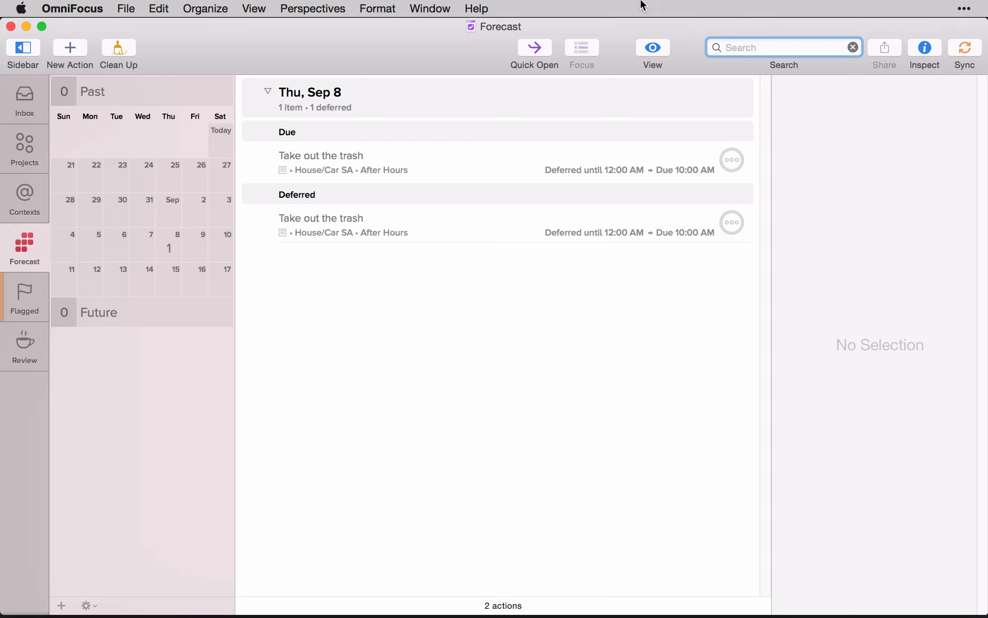
Step: Browse the Forecast calendar day by day from today, Sat, Aug 20, through Thu, Sep 8
left_click(231, 143)
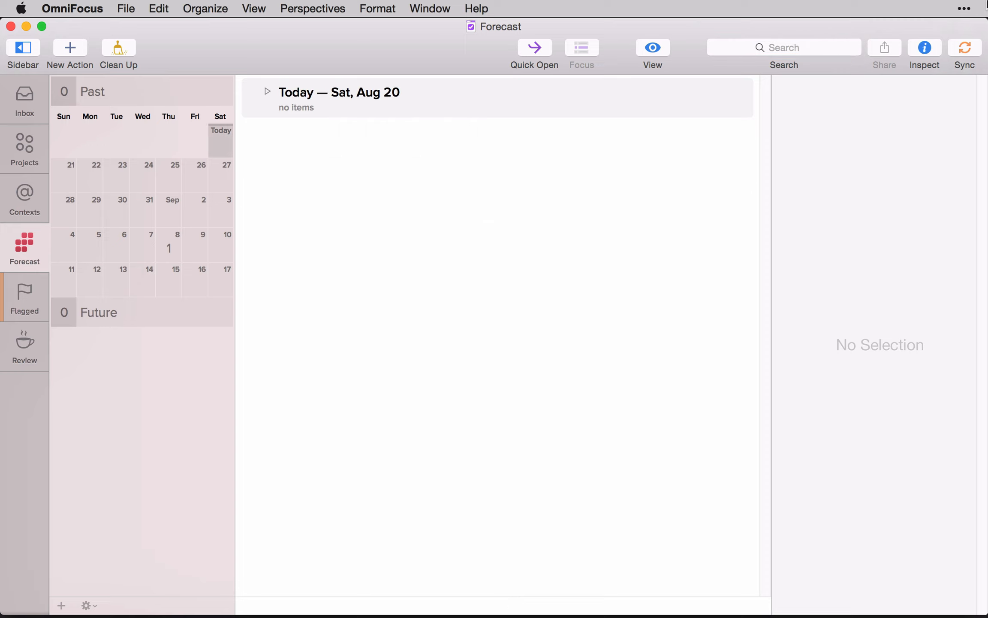
key("Right")
key("Right")
key("Right")
key("Right")
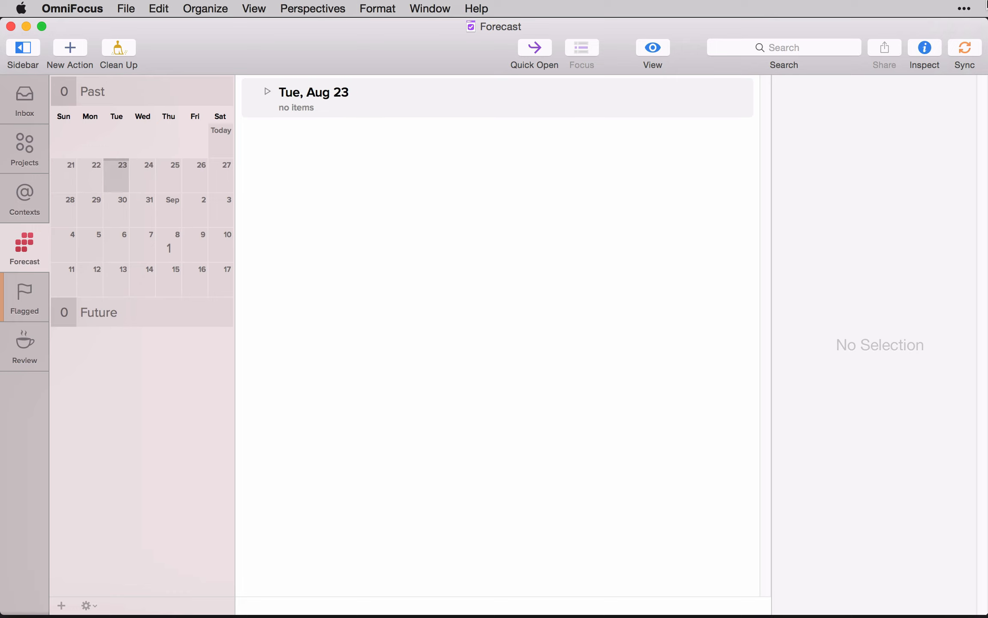
key("Right")
key("Right")
key("Right")
key("Right")
key("Right")
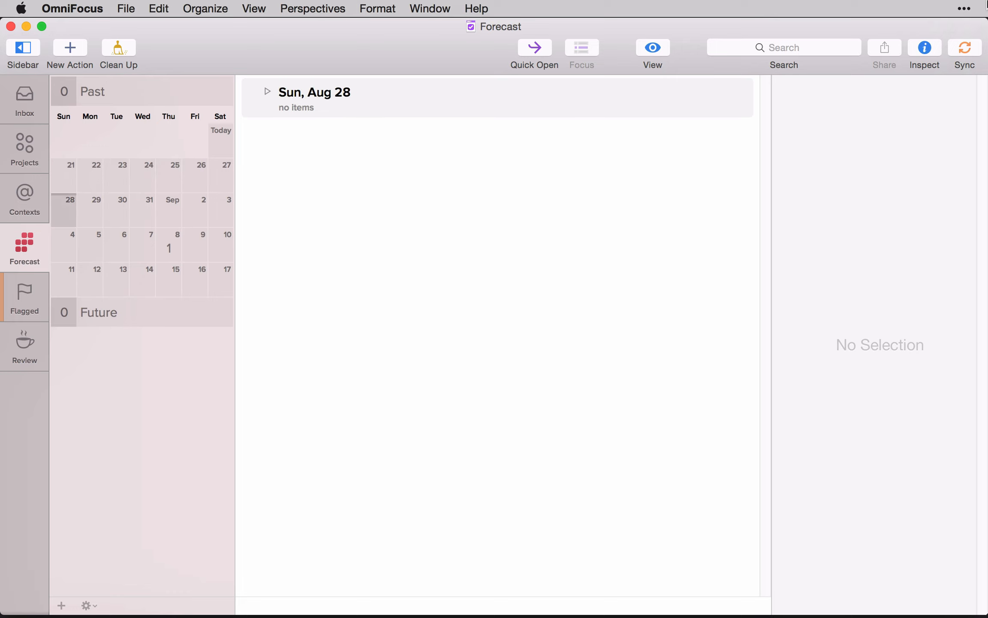
key("Right")
key("Right")
key("Right")
key("Right")
key("Right")
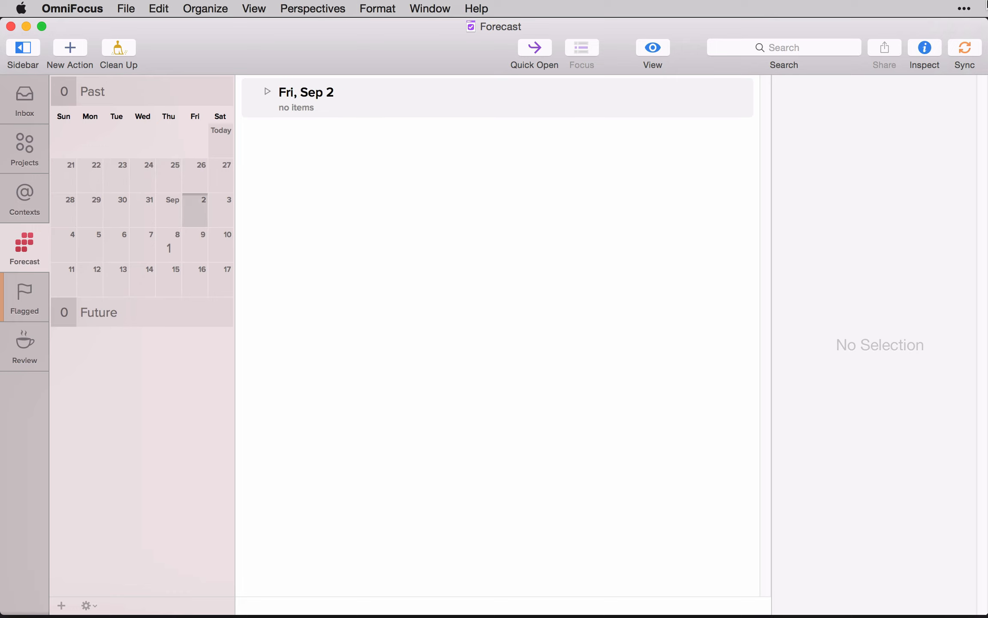
key("Right")
key("Right")
key("Right")
key("Right")
key("Right")
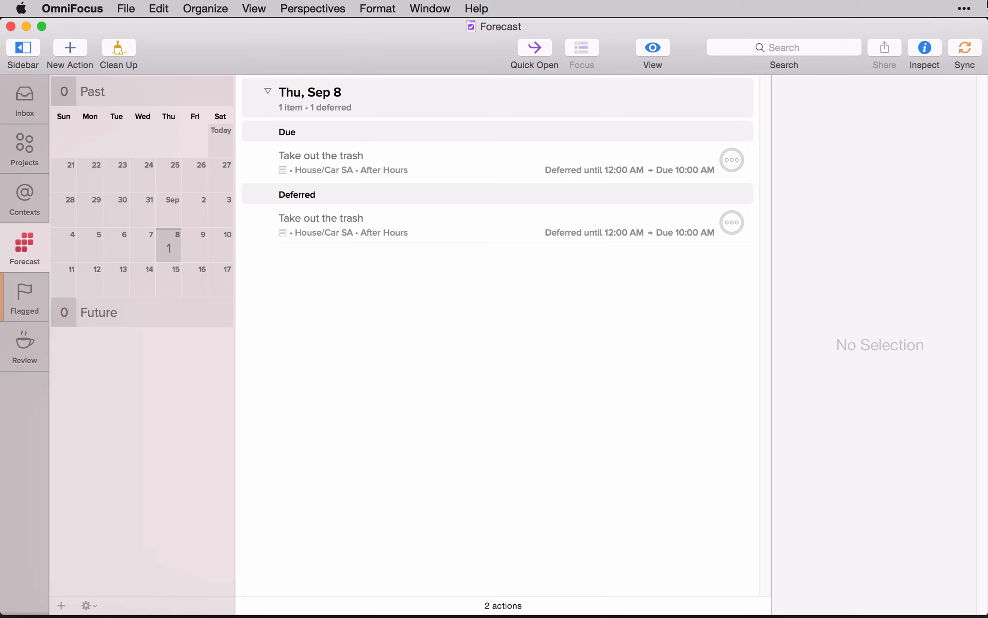
Step: View the Flagged perspective and the Review perspective
left_click(39, 295)
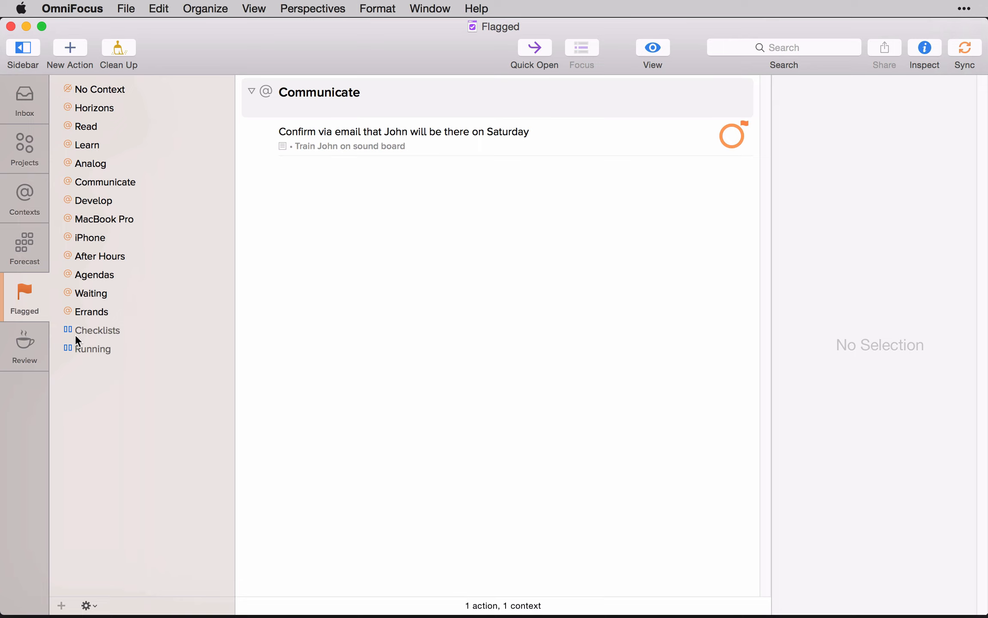
left_click(33, 343)
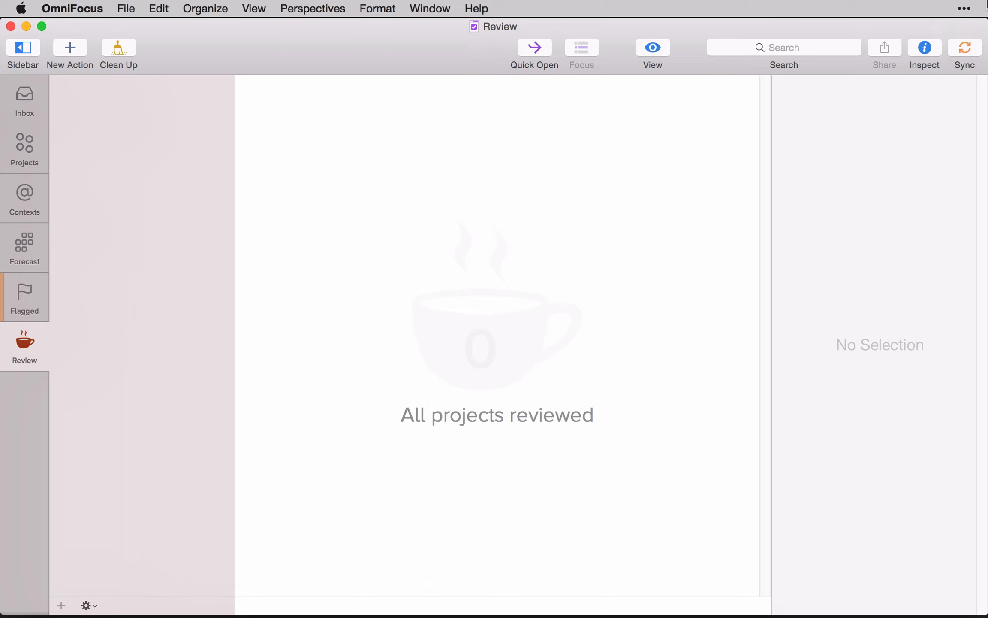
Step: Show the list of all perspectives and open the Completed perspective from it
left_click(313, 8)
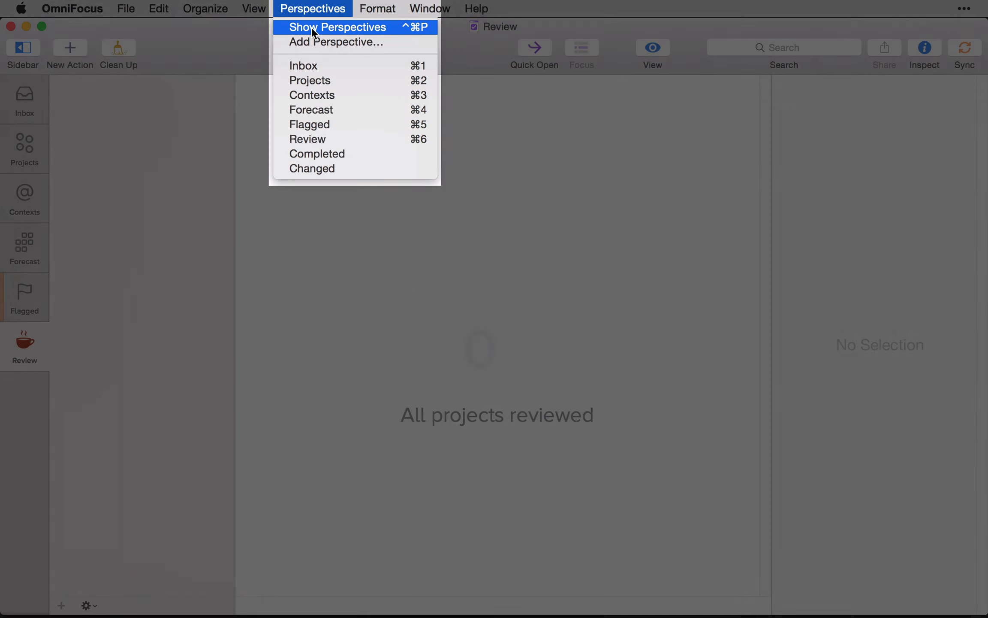
left_click(313, 28)
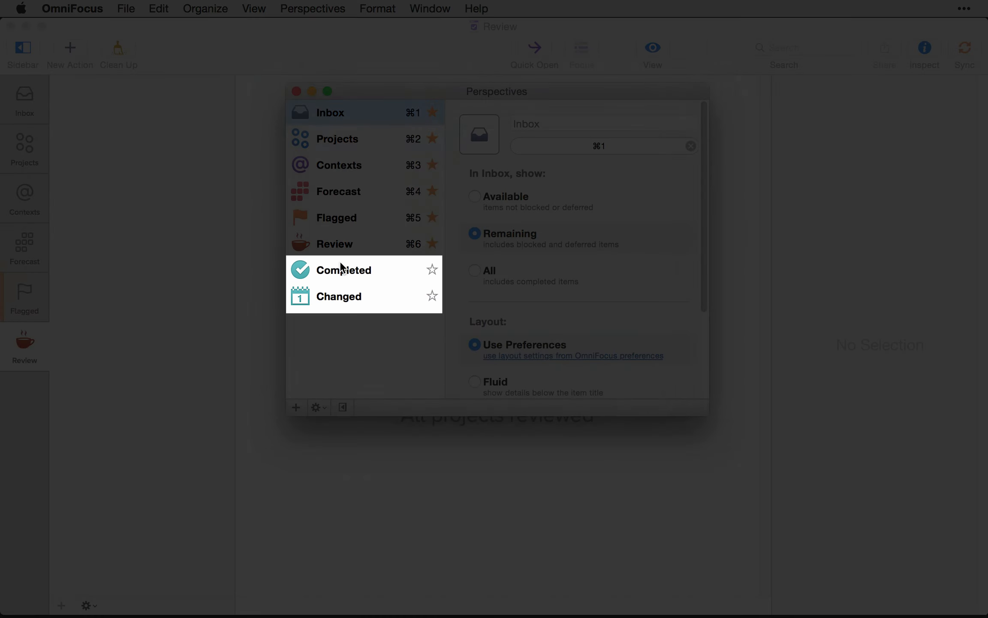
double_click(303, 266)
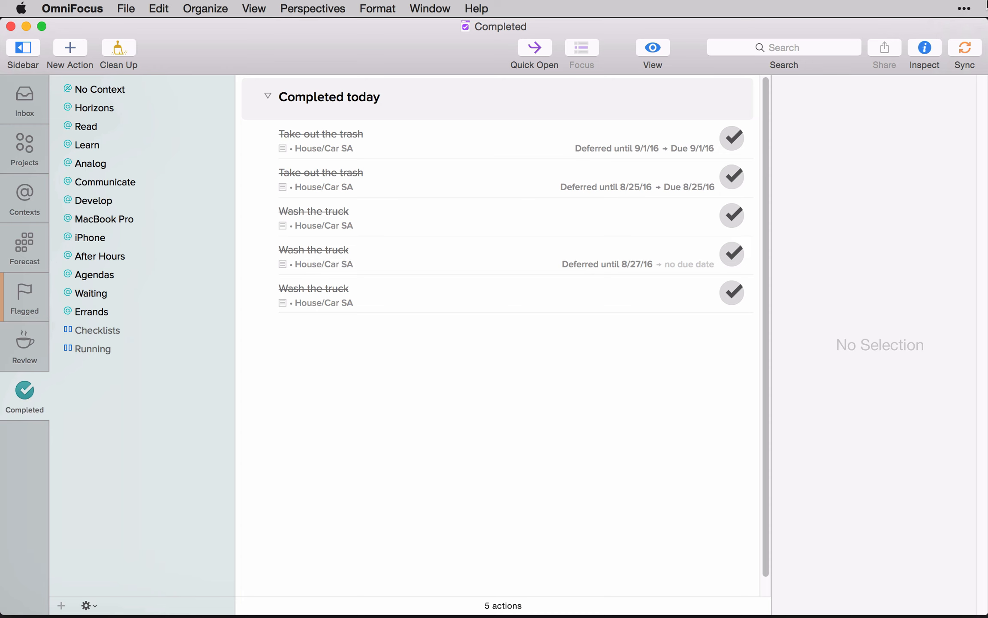
Step: Bring the perspectives list back up and open the Changed perspective
key("ctrl+super+p")
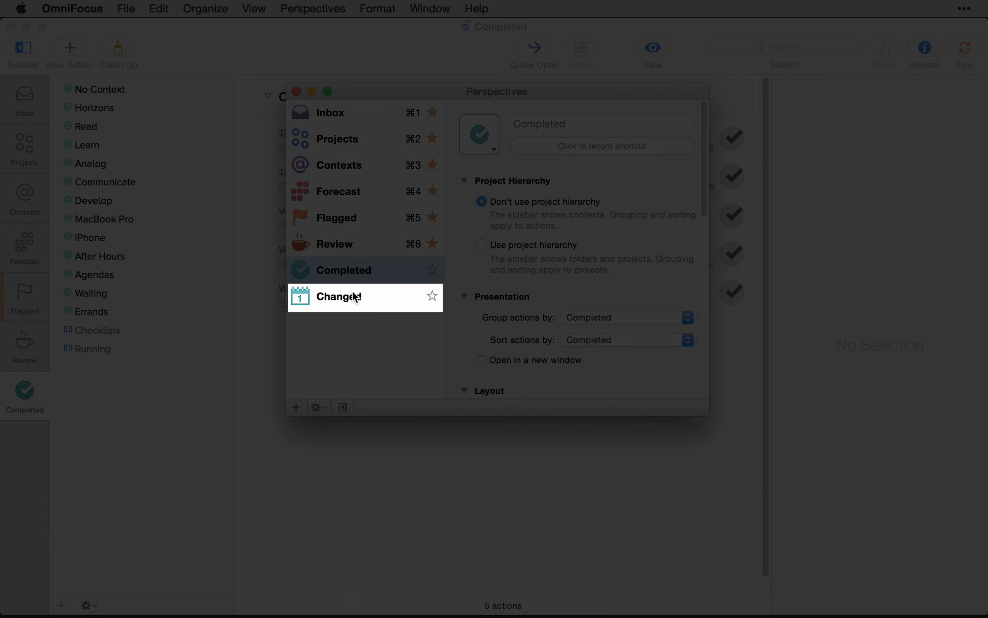
left_click(354, 296)
double_click(353, 292)
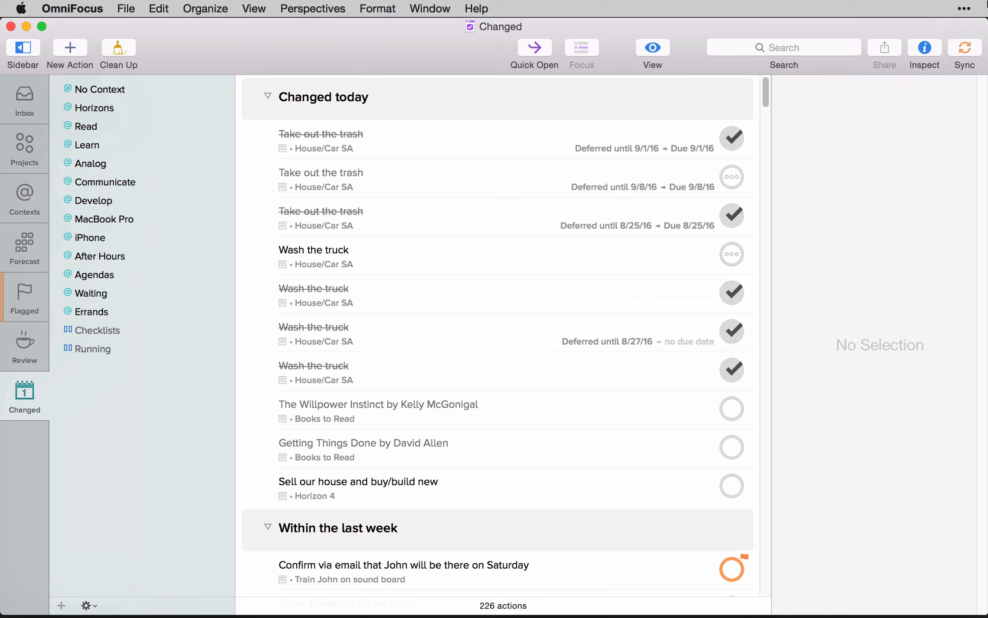
Step: Mark the Completed and Changed perspectives as favorites in the perspectives list and unmark both again
key("ctrl+super+p")
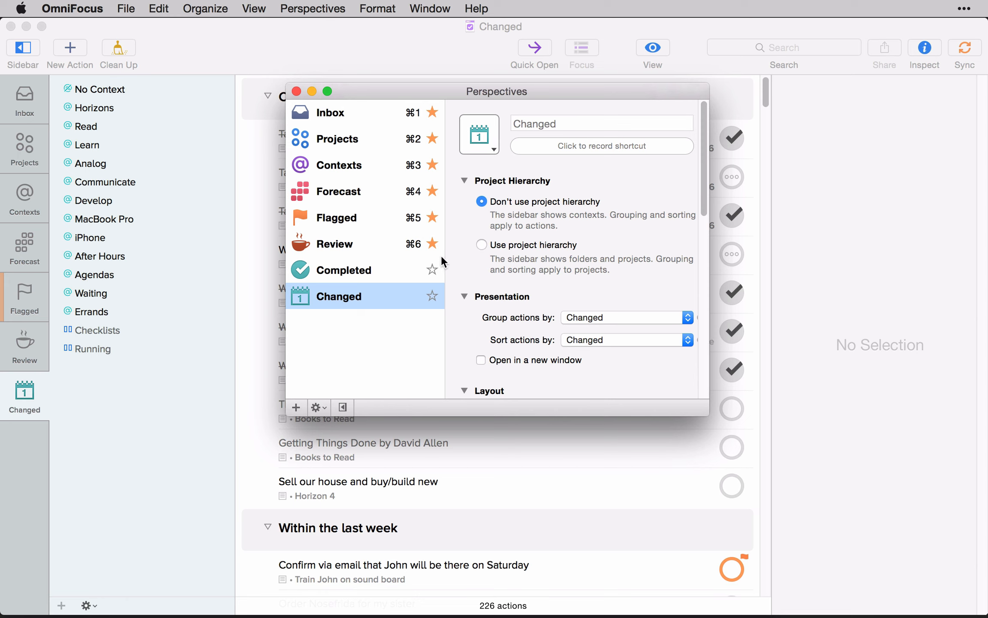
left_click(433, 269)
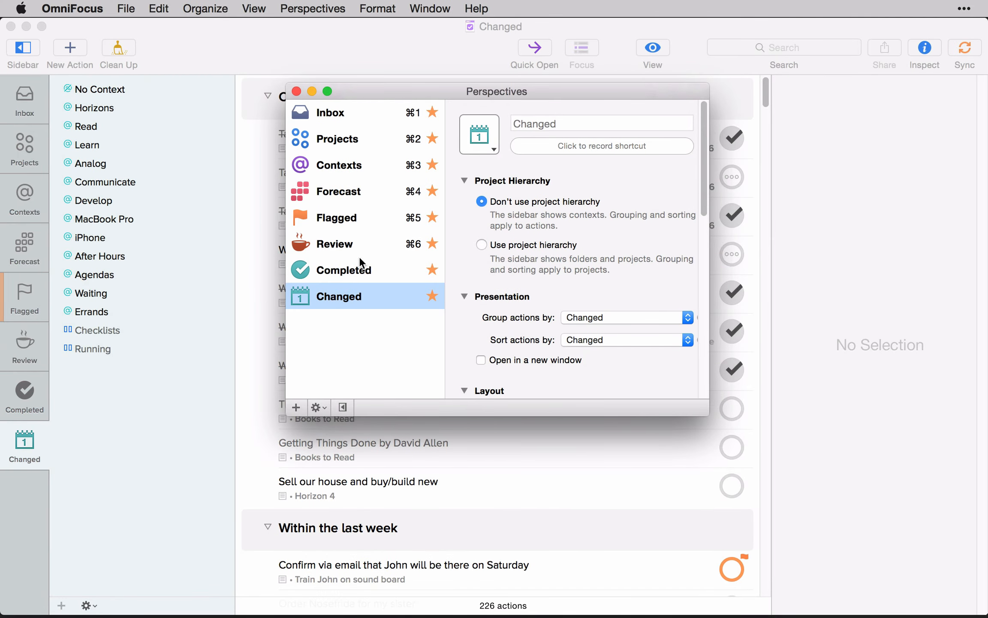
left_click_drag(358, 256, 350, 283)
left_click(432, 269)
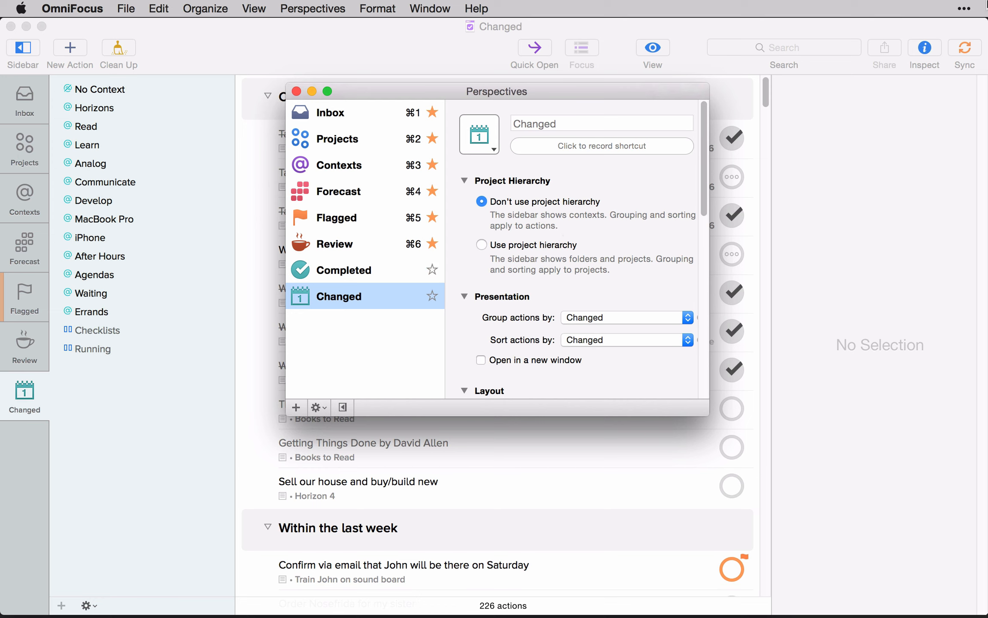